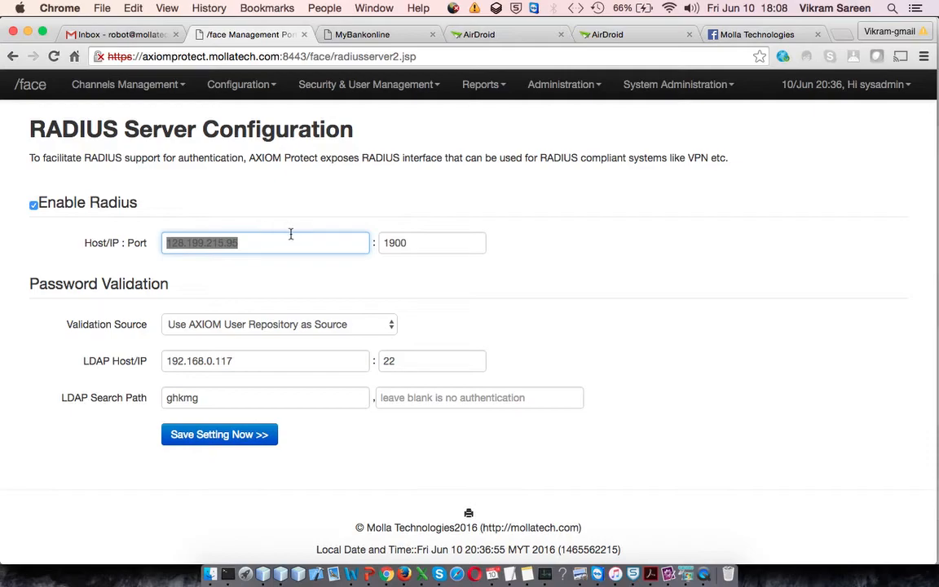
- Review the RADIUS server host and port settings, then open the RADIUS clients list
double_click(380, 244)
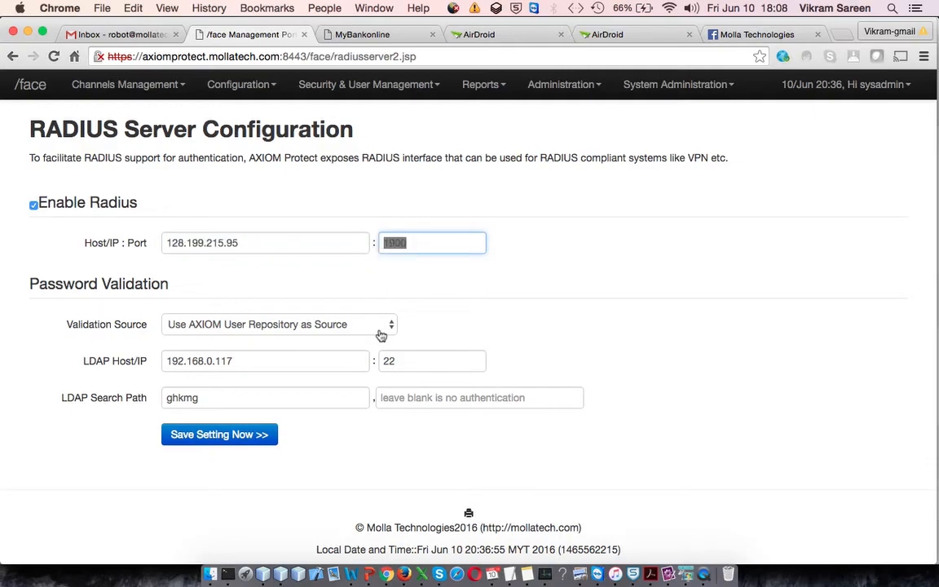
scroll(381, 334, up, 3)
scroll(375, 341, down, 2)
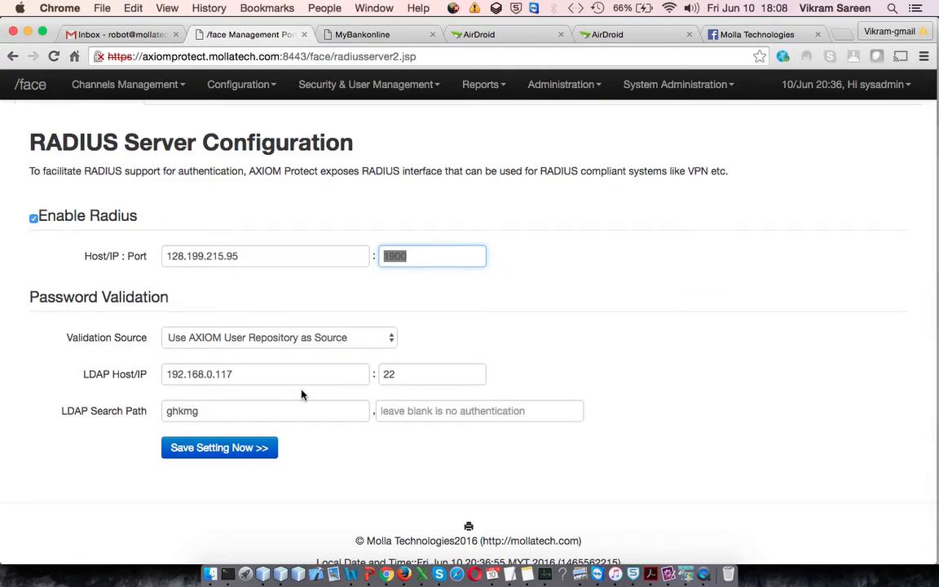
scroll(302, 394, up, 3)
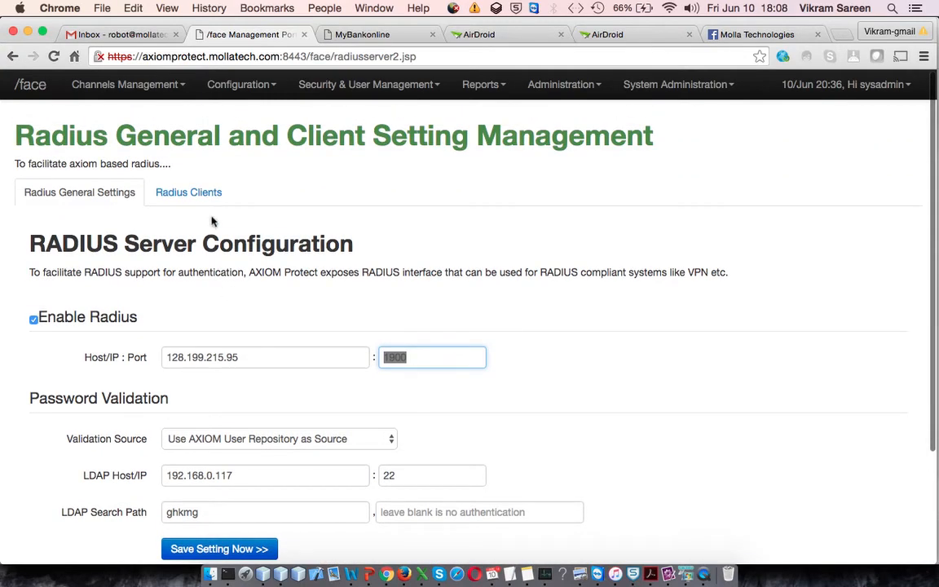
click(196, 193)
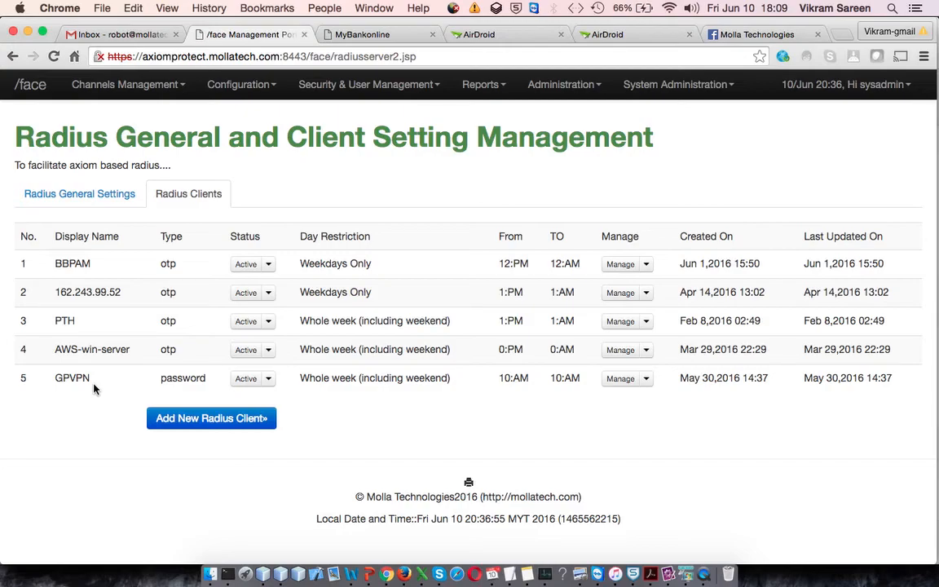
- Open the Add New Radius Client dialog to review its fields and authentication types, then close it
click(241, 420)
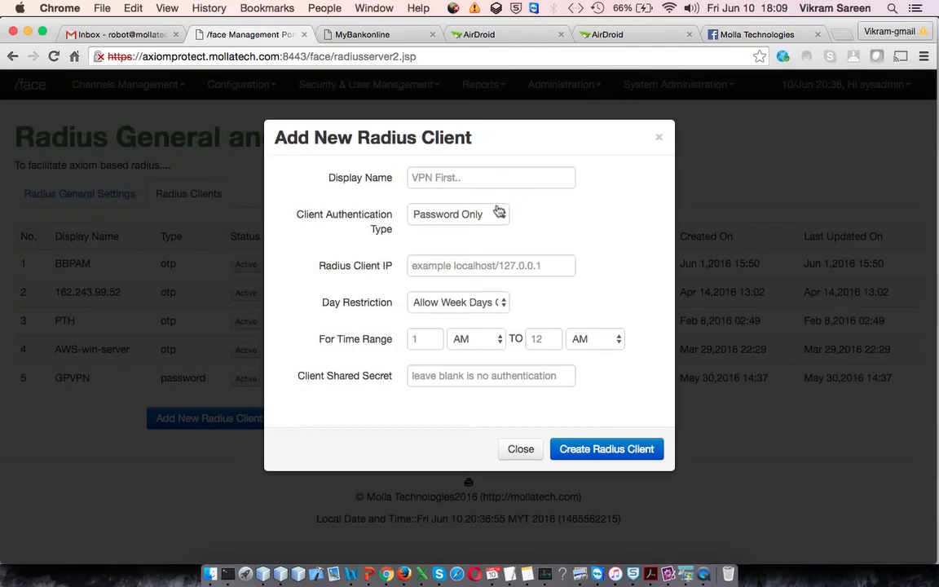
click(450, 178)
click(462, 214)
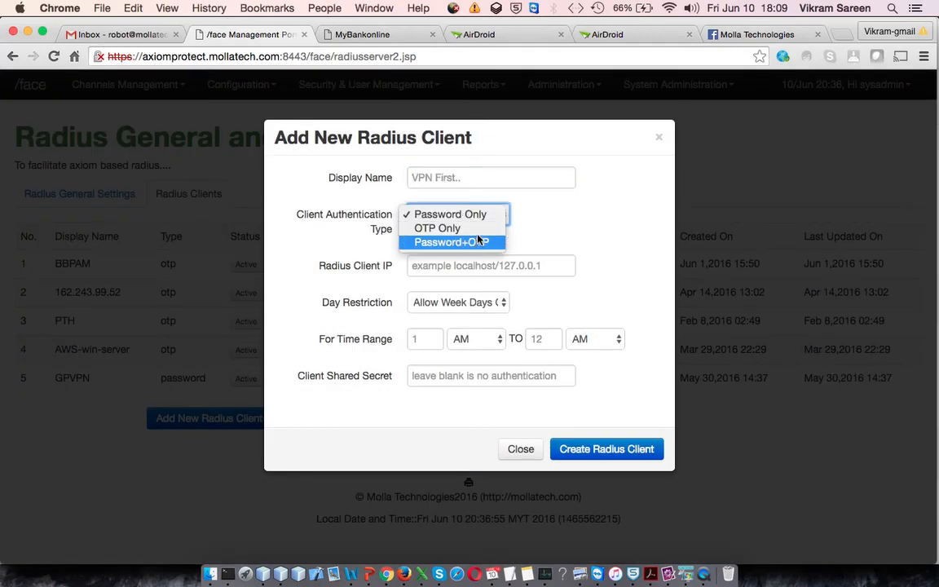
click(525, 266)
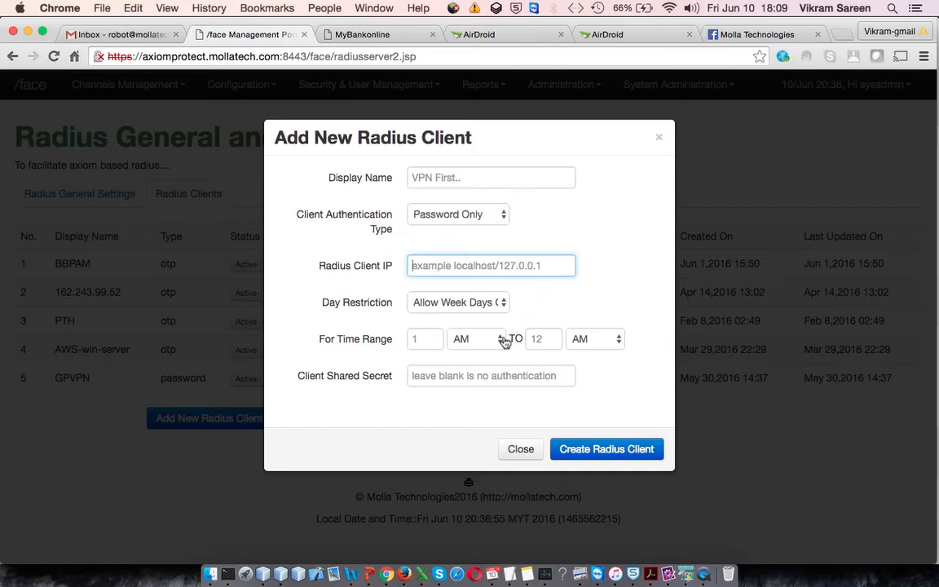
click(446, 376)
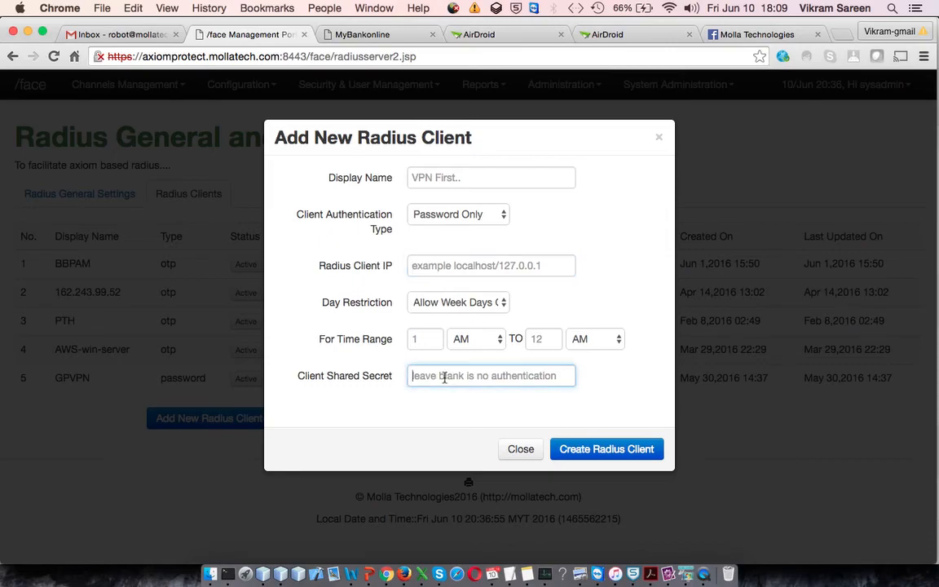
click(522, 448)
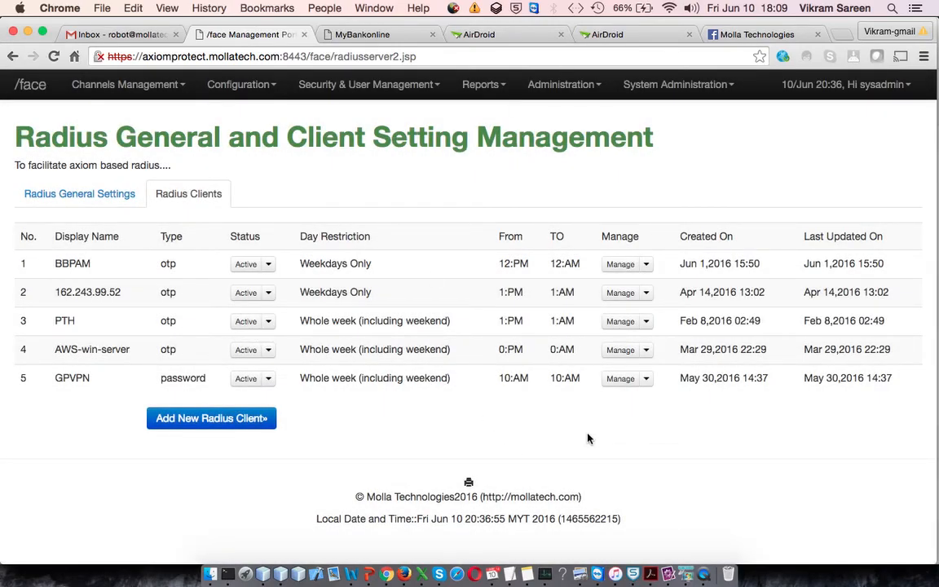
- Switch to the remote desktop and review the NTRadPing server, port, secret key and user name settings
click(687, 574)
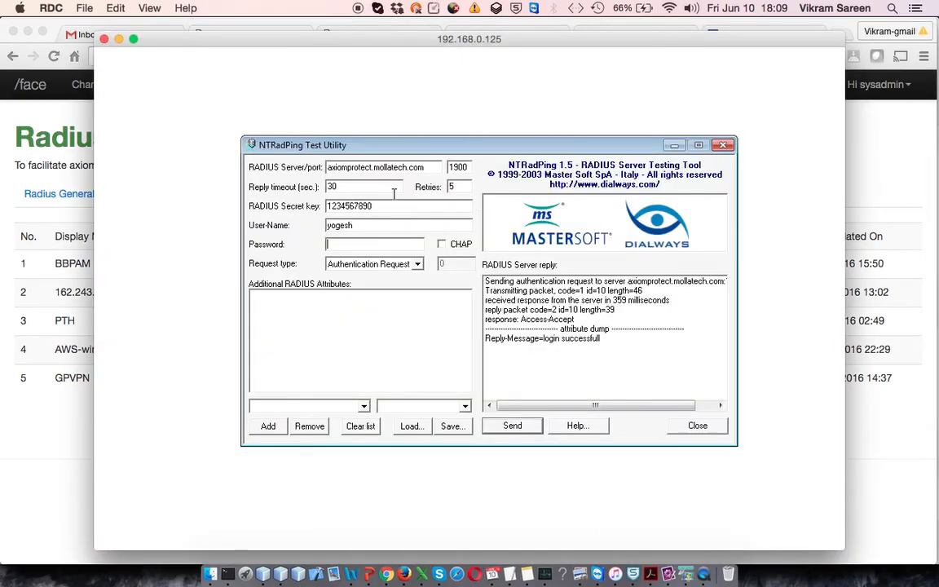
click(365, 183)
double_click(323, 225)
drag(337, 168, 428, 166)
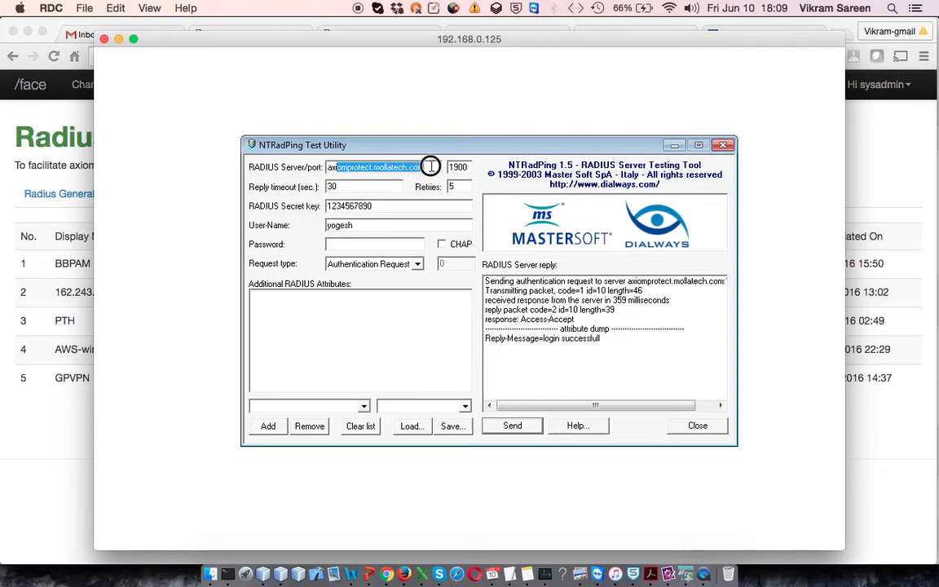
click(426, 167)
double_click(339, 207)
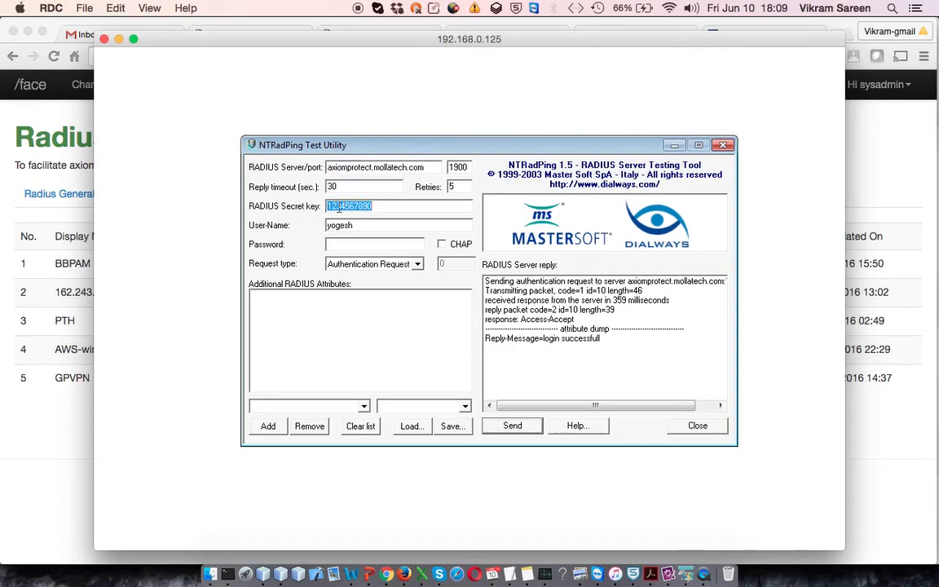
- Enter the user's password in NTRadPing and send an authentication request
click(391, 244)
text(****)
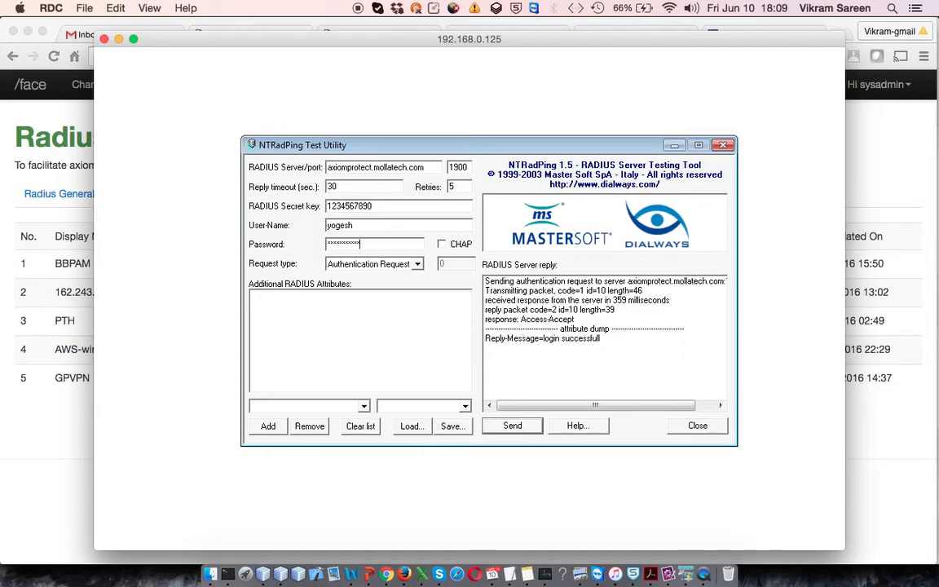
click(520, 428)
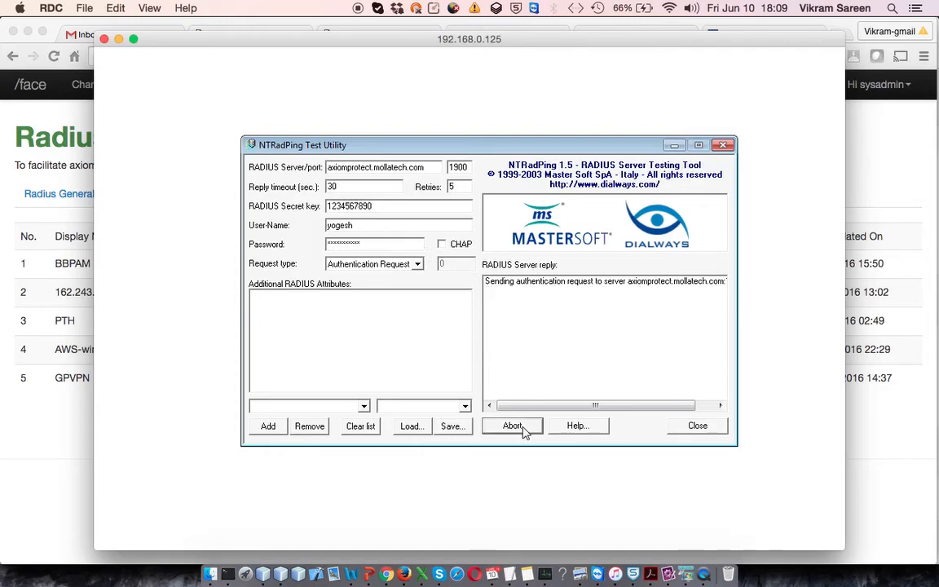
click(550, 338)
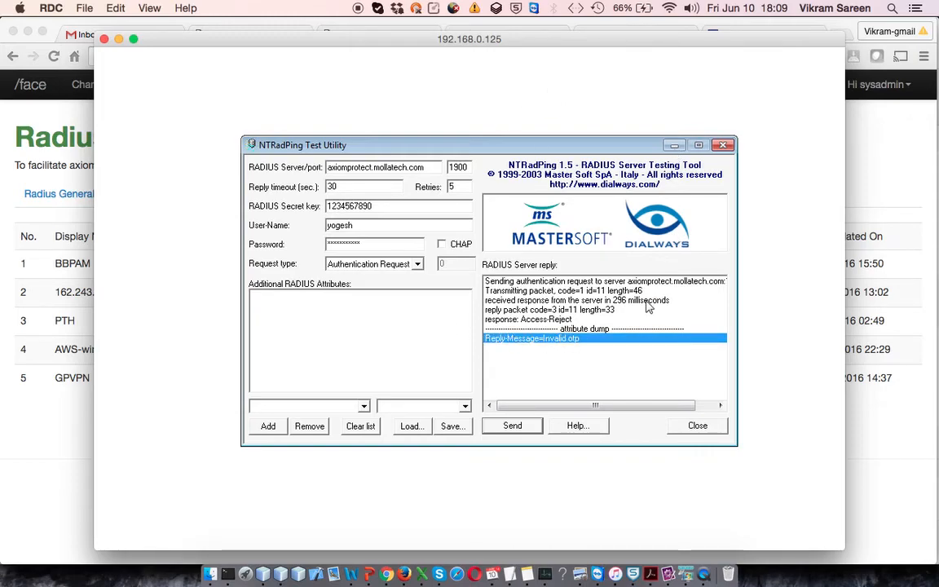
- Switch to the AirDroid browser tab to read the current one-time password on the phone
key(super+Tab)
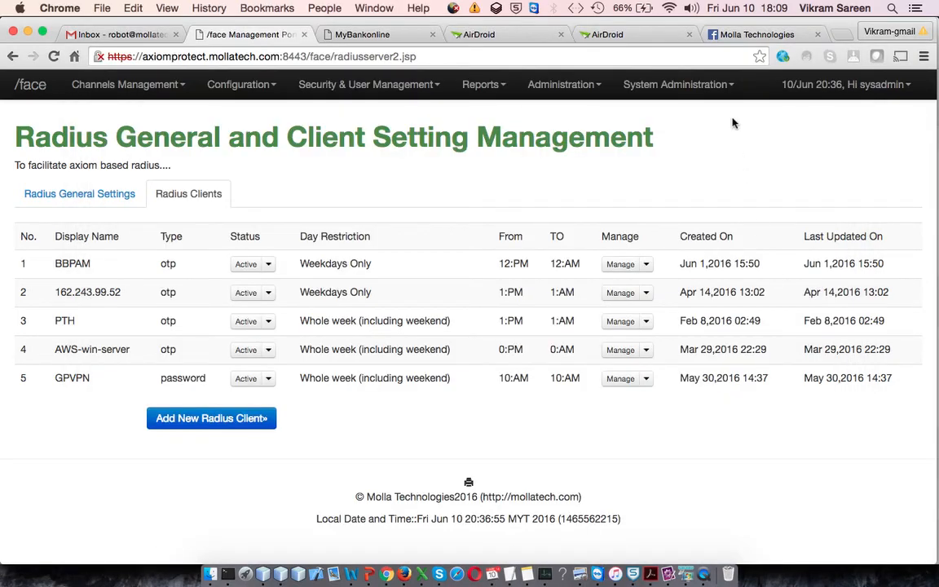
click(647, 36)
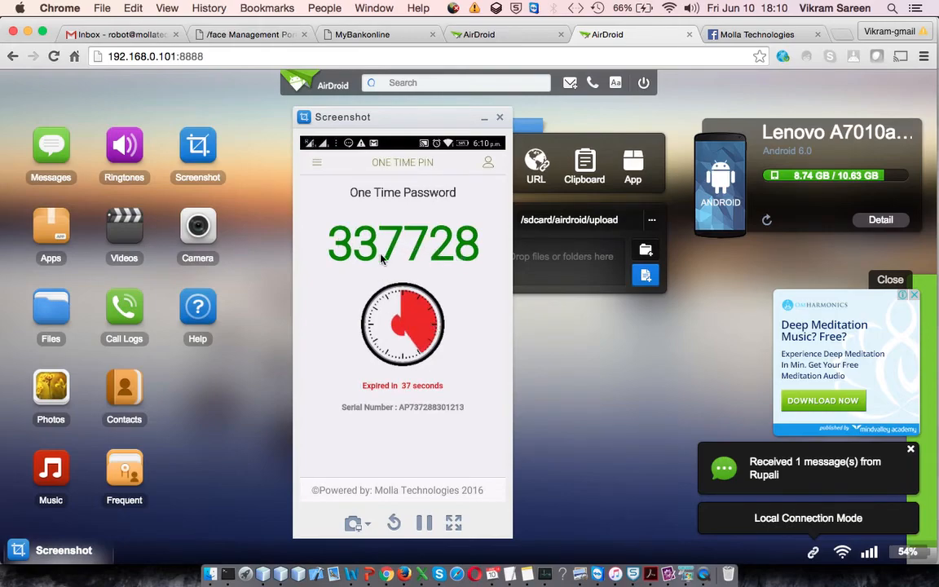
- Return to NTRadPing, append the one-time password to the password field and send the request again
key(super+Tab)
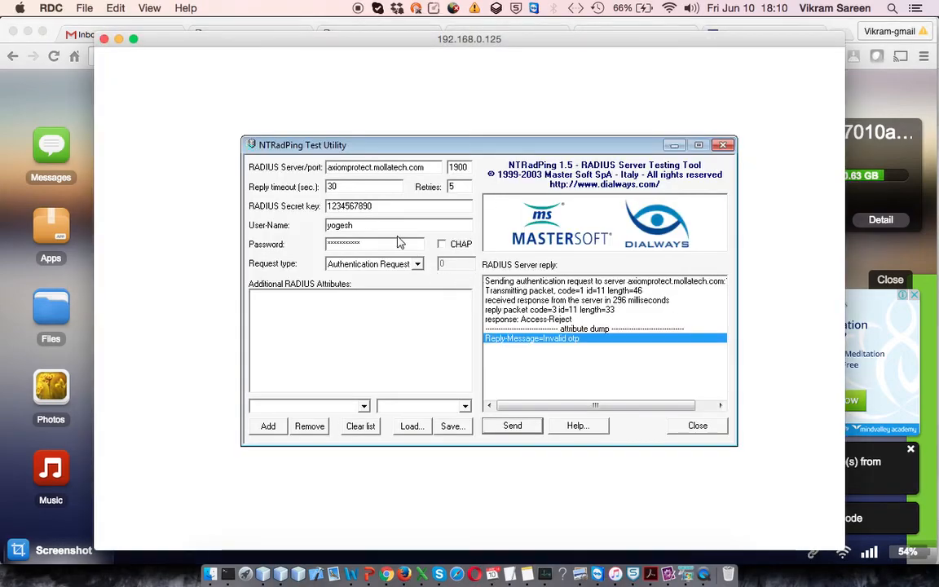
text(***)
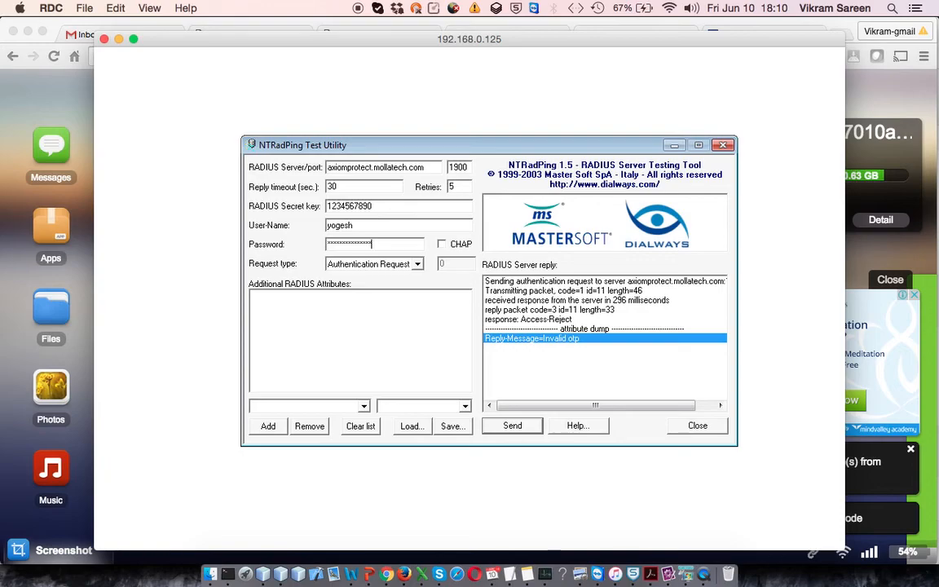
key(BackSpace)
key(BackSpace)
key(BackSpace)
key(BackSpace)
key(BackSpace)
key(BackSpace)
key(BackSpace)
key(BackSpace)
click(526, 427)
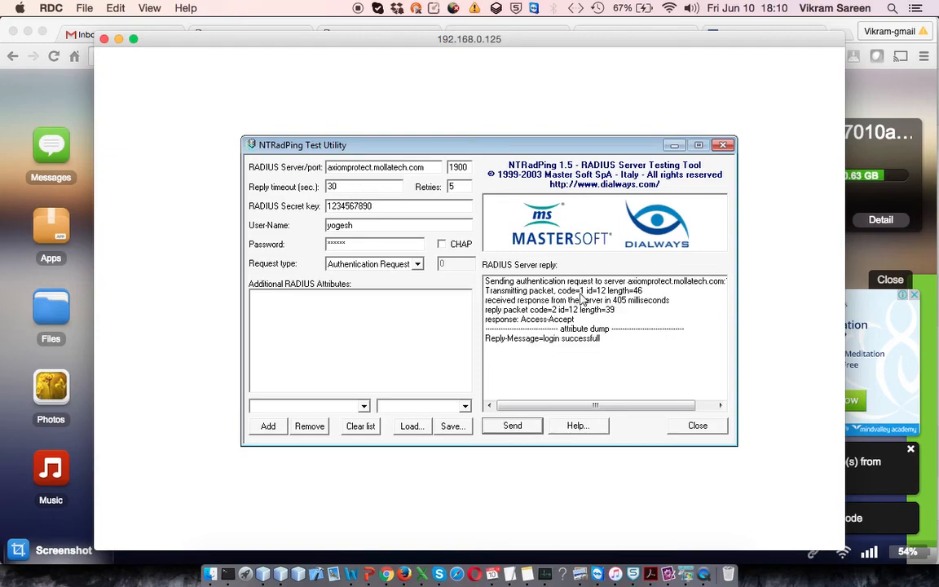
click(551, 341)
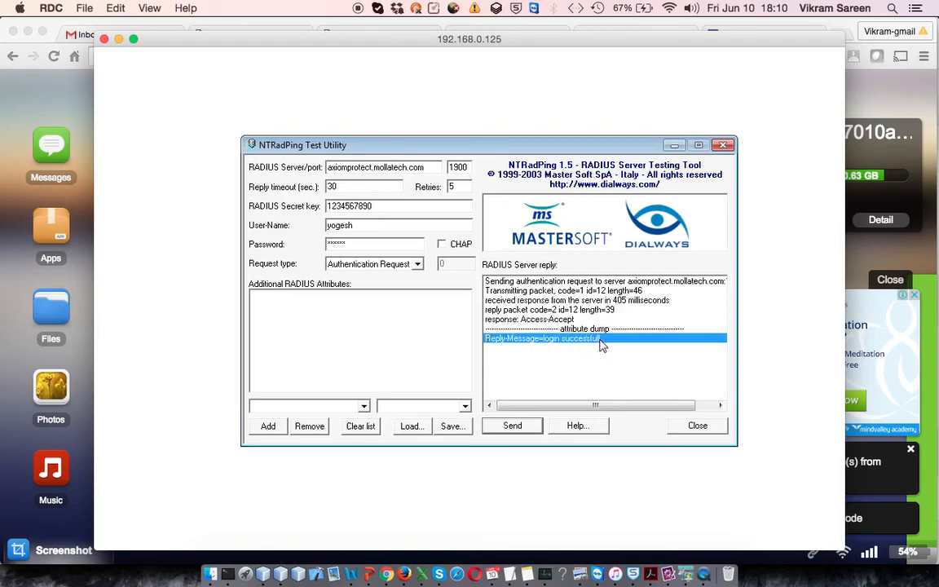
- Resend the request with the same one-time password, then delete the last three characters from the password field
click(375, 244)
click(514, 426)
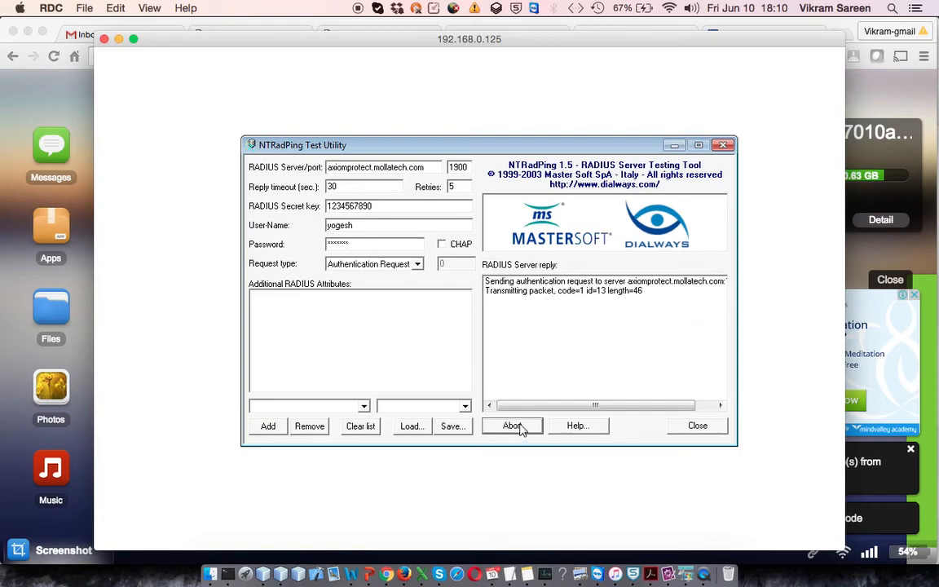
click(391, 242)
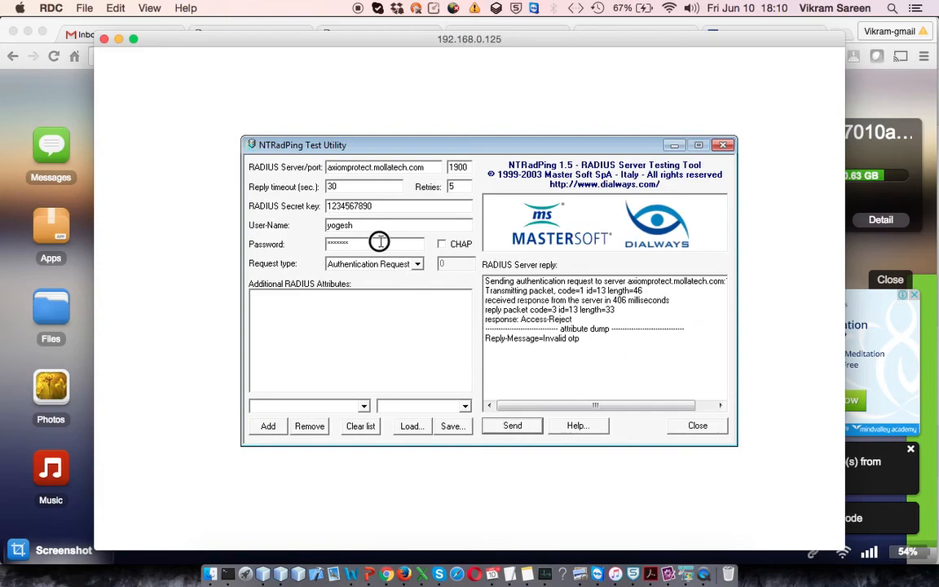
key(BackSpace)
key(BackSpace)
key(BackSpace)
- Return to the management portal tab and open Resource Management under Security & User Management
click(386, 577)
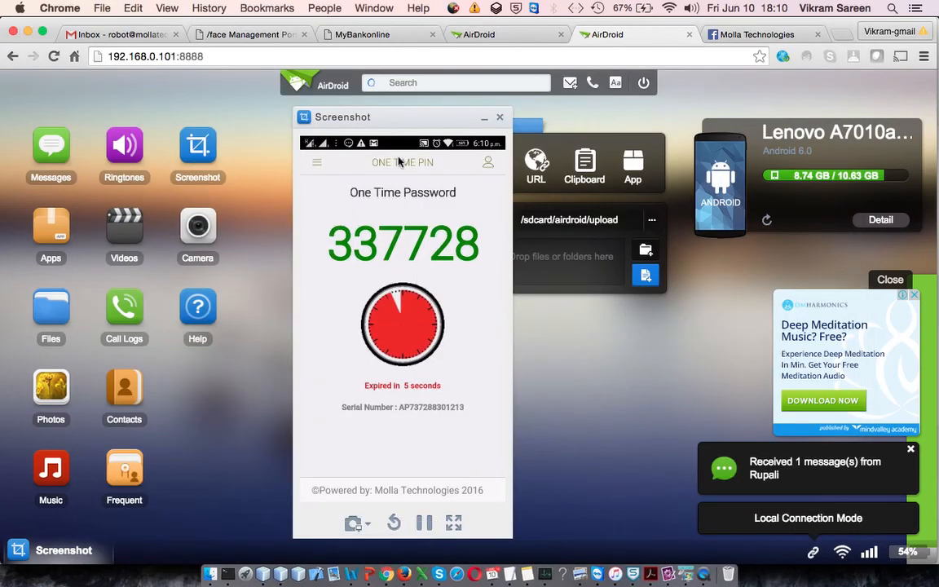
click(253, 34)
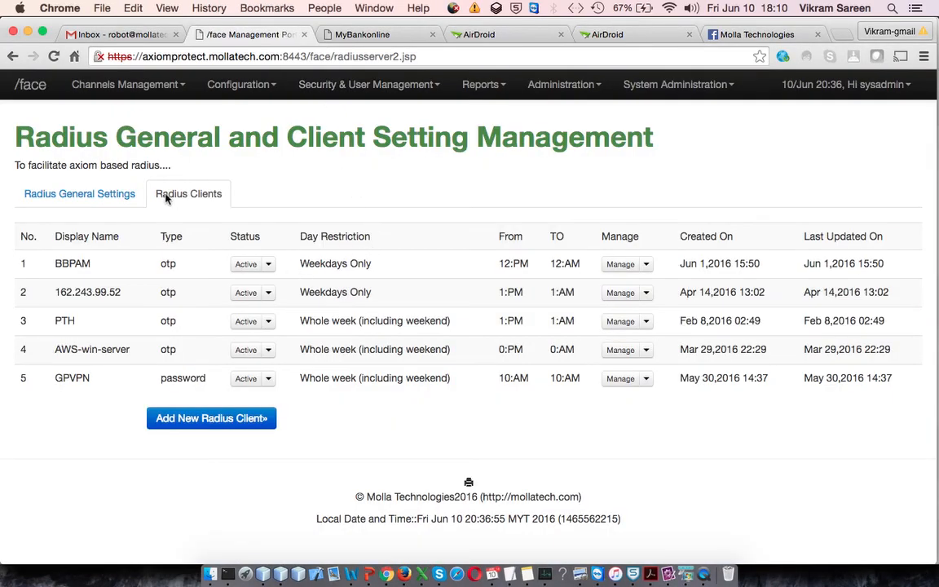
click(379, 84)
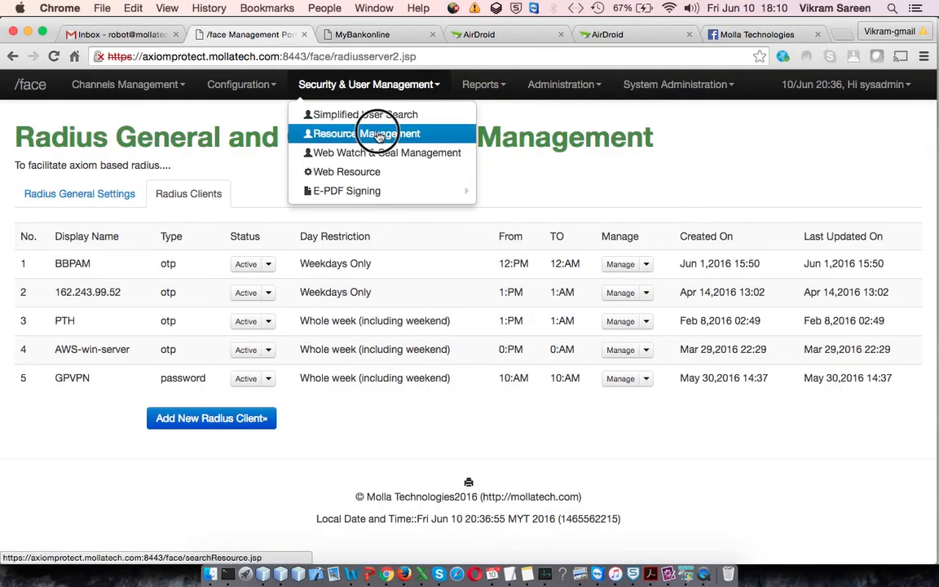
click(380, 133)
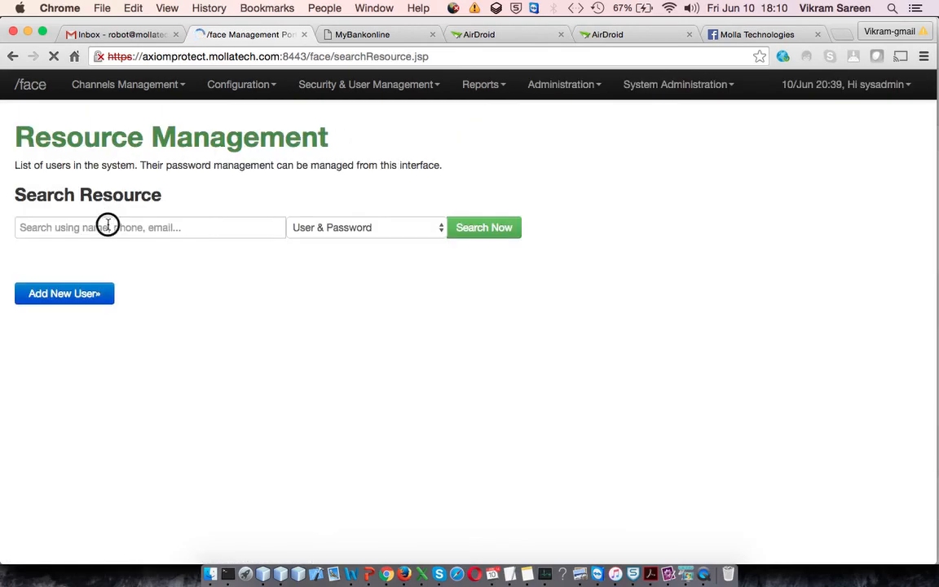
- Search for user yogesh among One Time Password Tokens
click(107, 225)
text(yogesh)
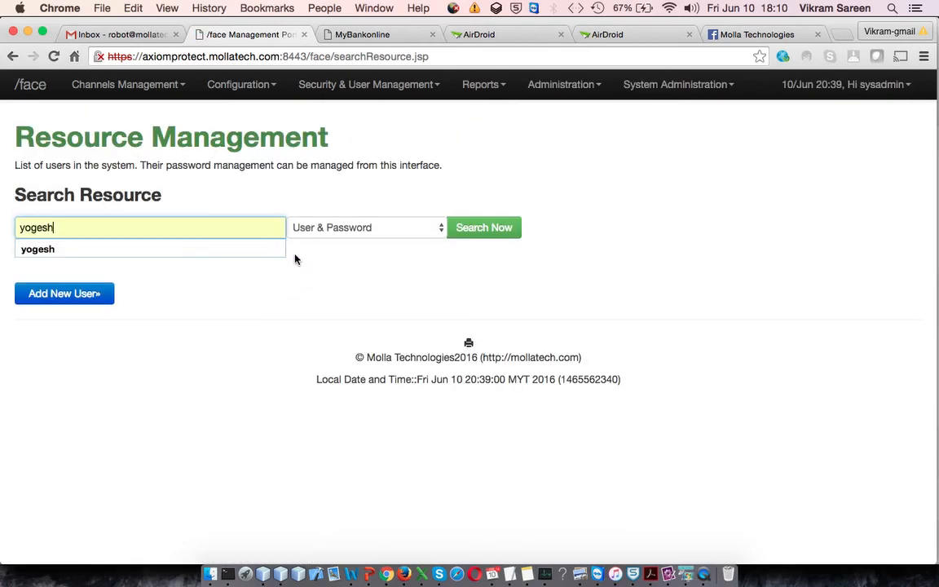
click(430, 232)
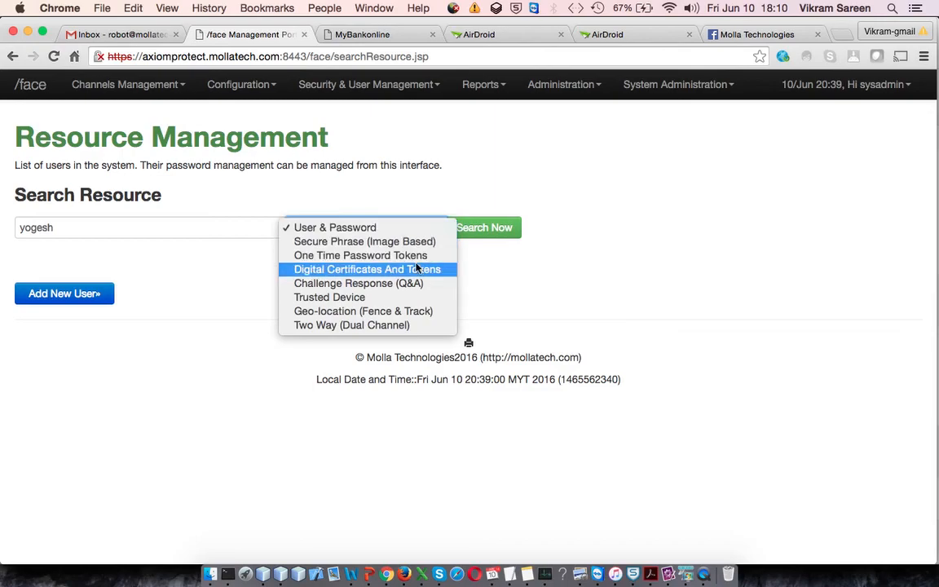
click(360, 256)
click(493, 227)
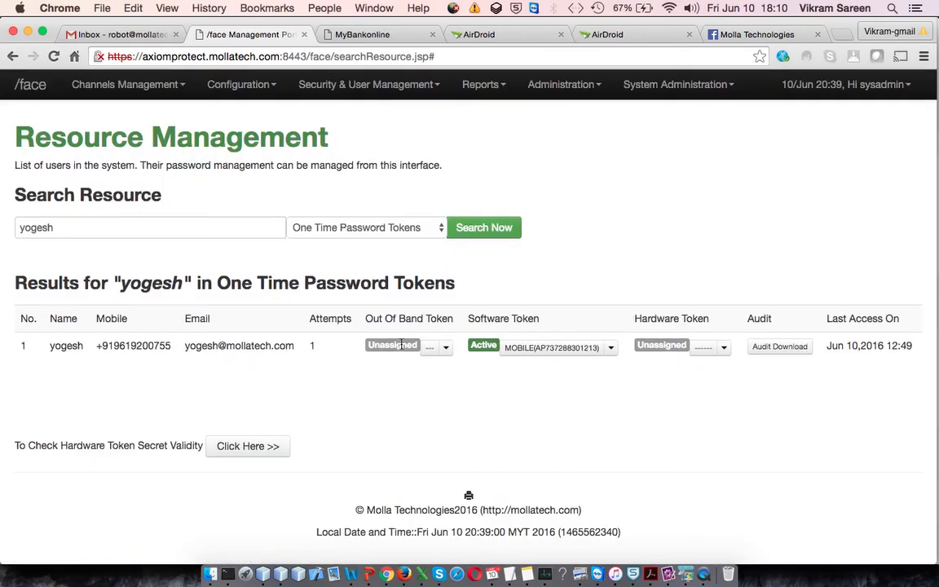
- Show the user's audit from 06/09/2016 to 06/11/2016
click(780, 346)
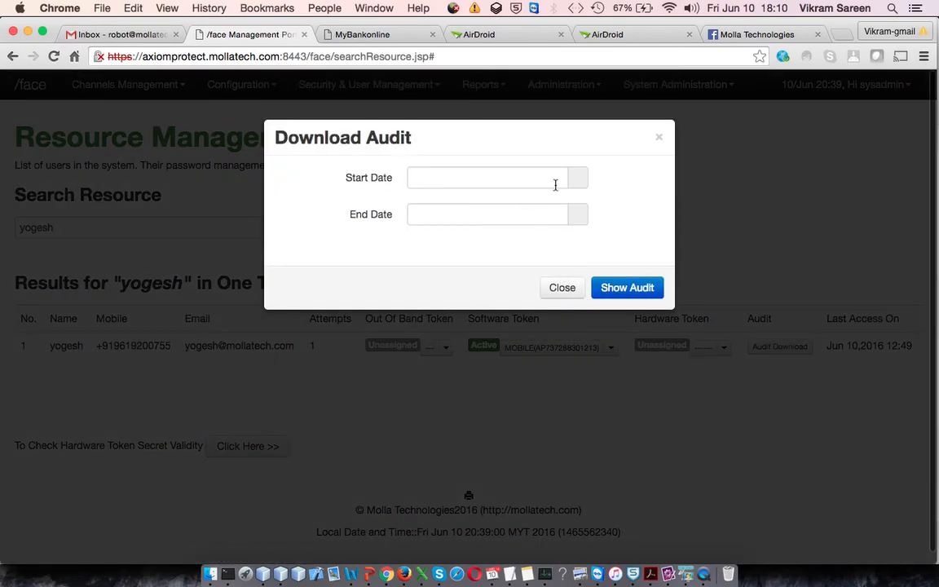
click(580, 183)
click(507, 269)
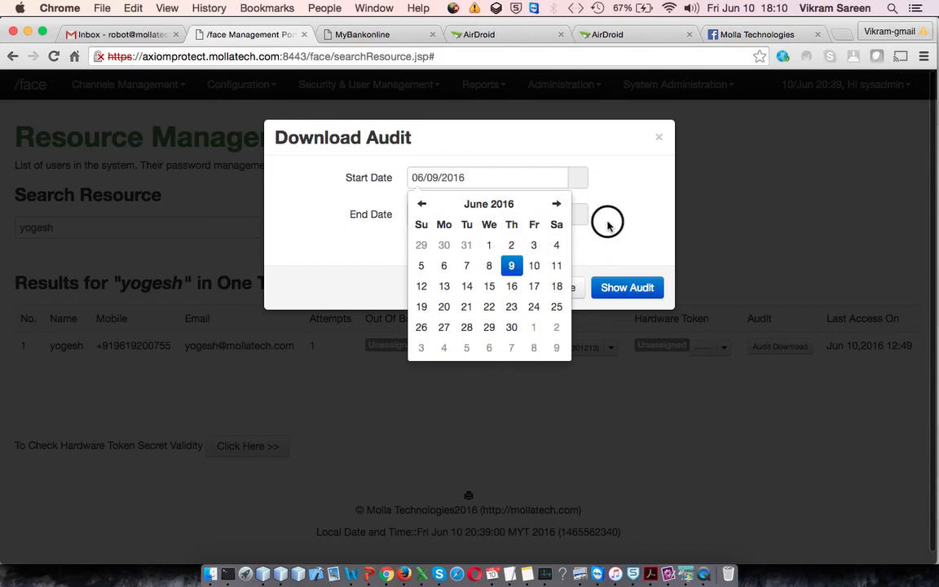
click(581, 215)
click(557, 303)
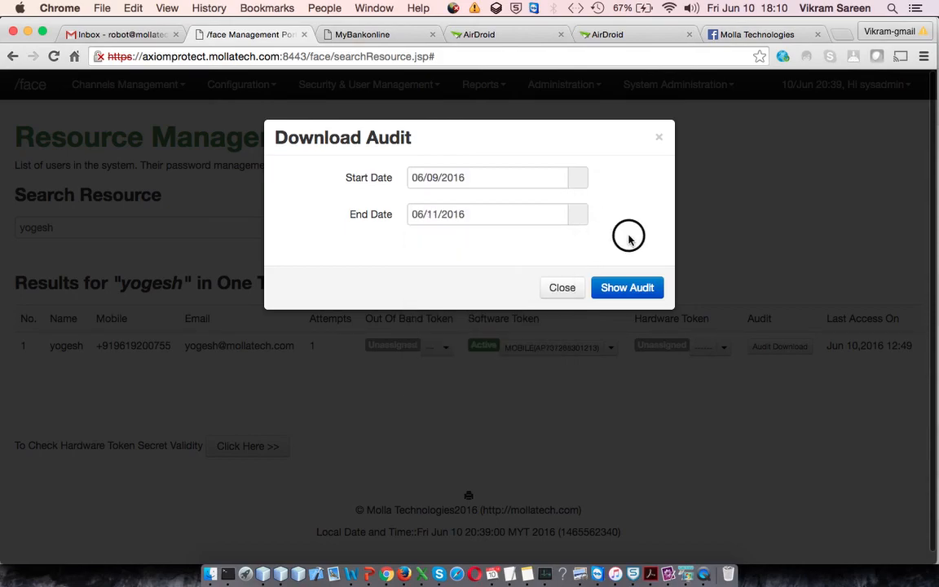
click(621, 290)
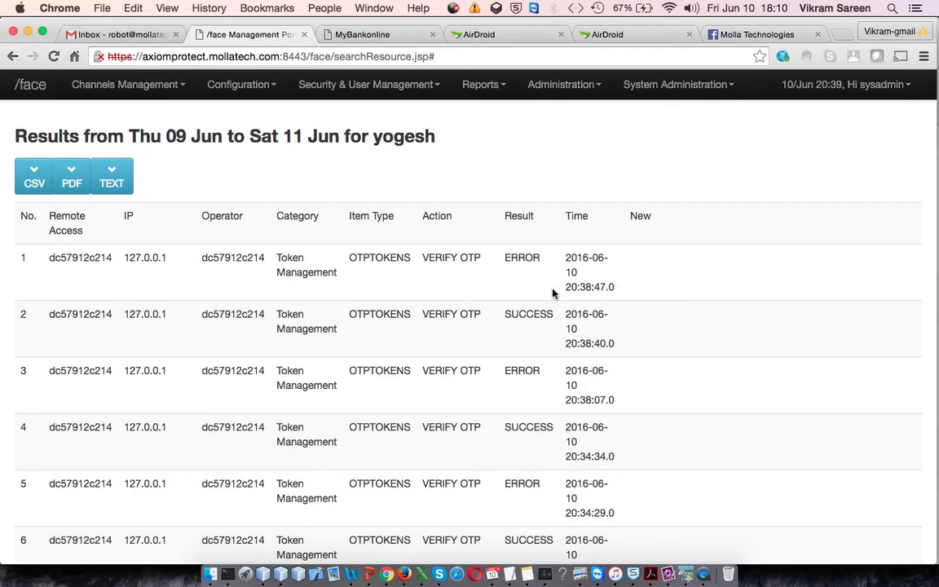
- Highlight the most recent OTP verification results and times in the audit list
drag(470, 259, 629, 284)
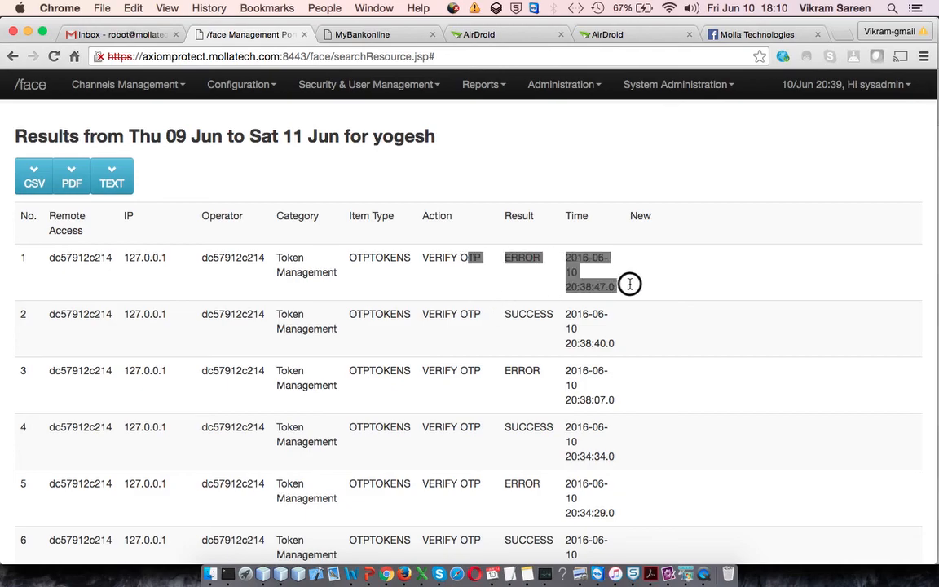
drag(462, 316, 620, 350)
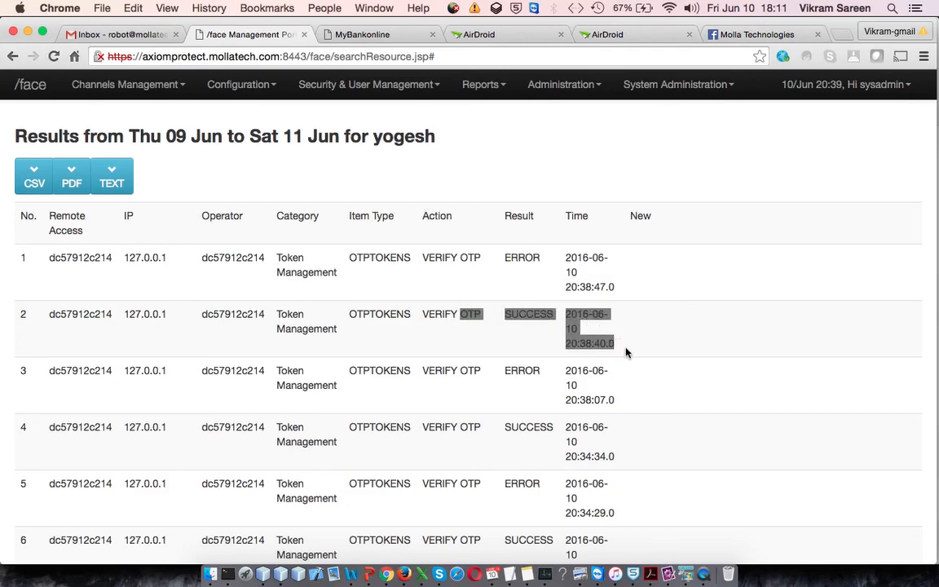
scroll(646, 359, down, 3)
drag(489, 320, 652, 349)
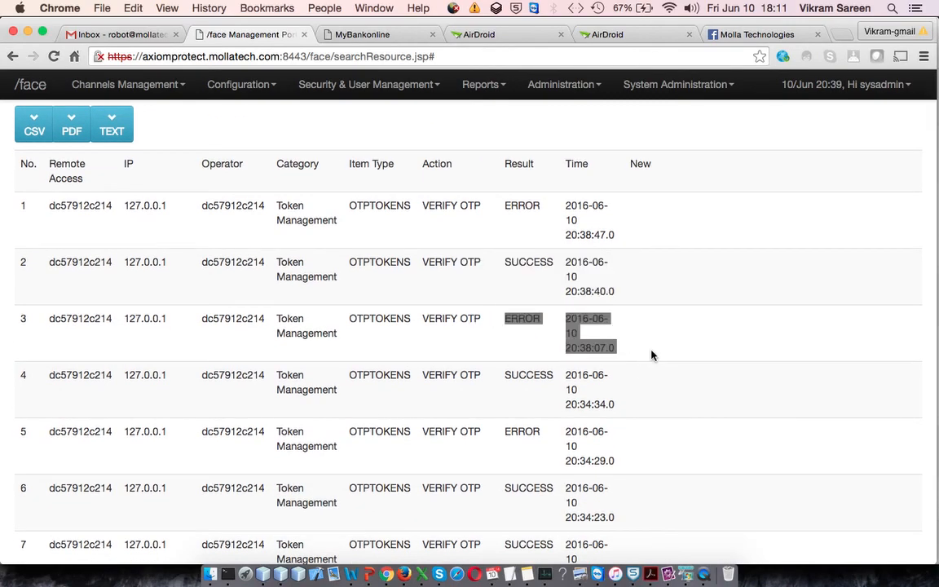
scroll(651, 355, up, 3)
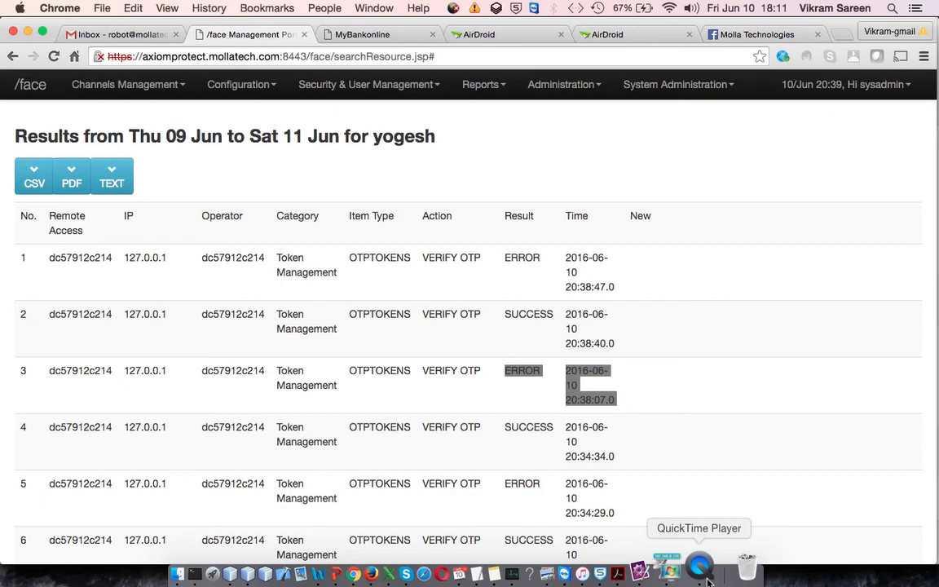
right_click(709, 581)
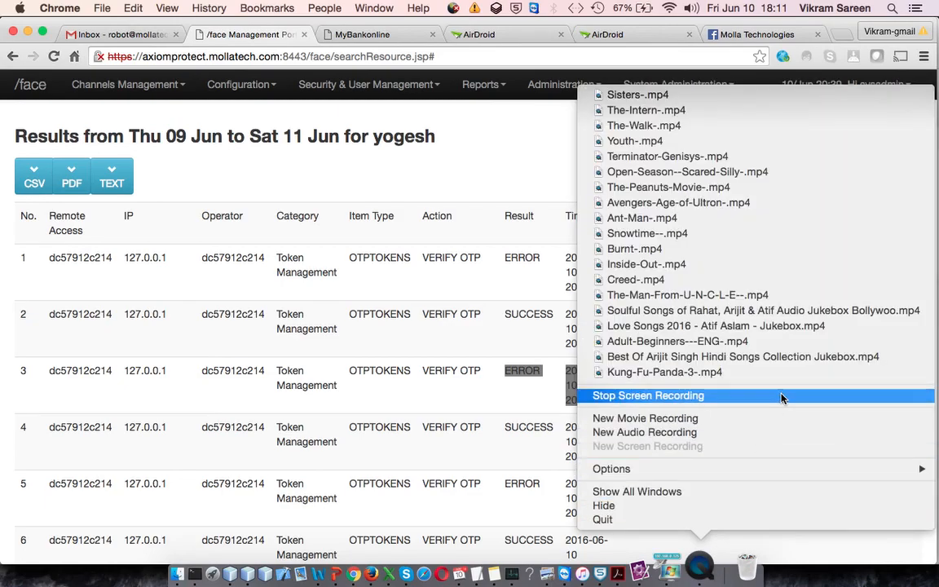